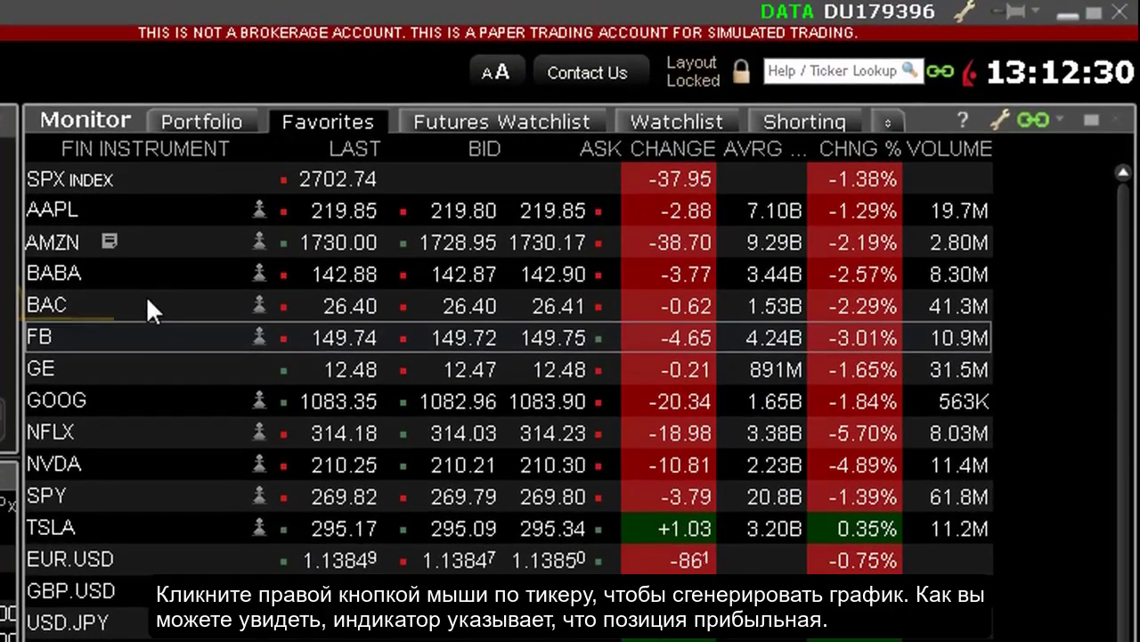
Step: Open a new chart for BAC from its right-click Charts menu
right_click(87, 303)
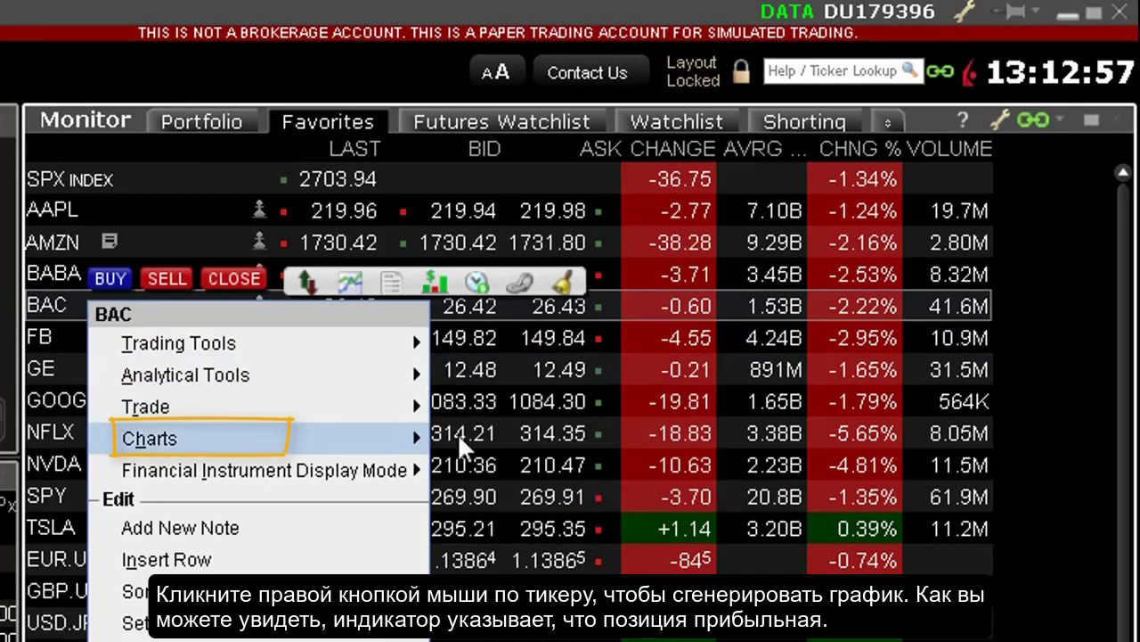
mouse_move(418, 445)
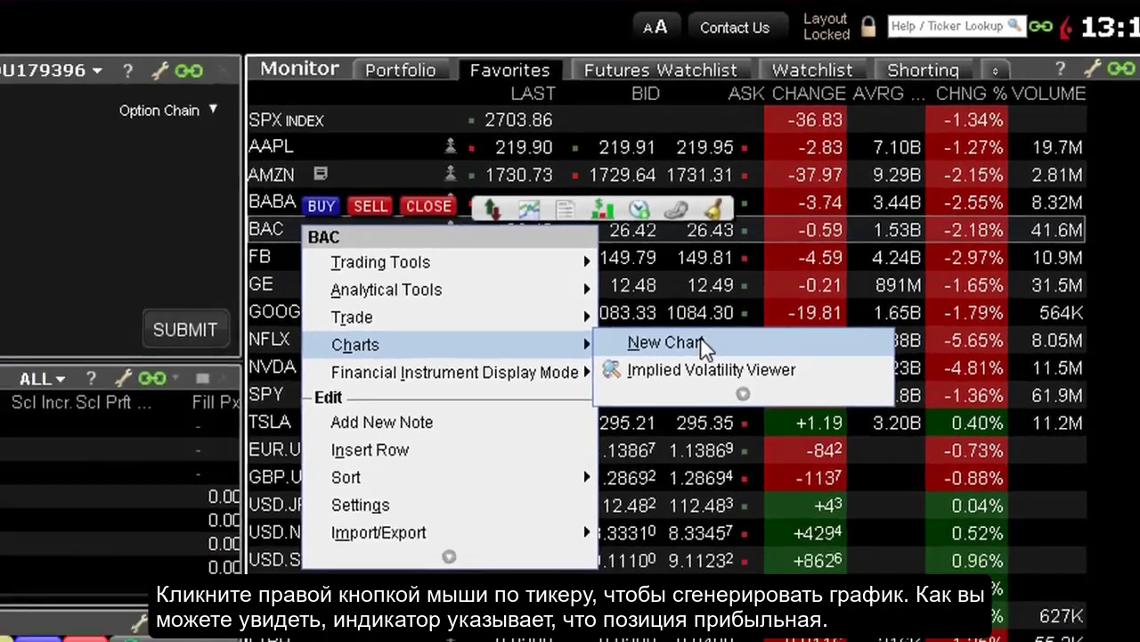
left_click(481, 437)
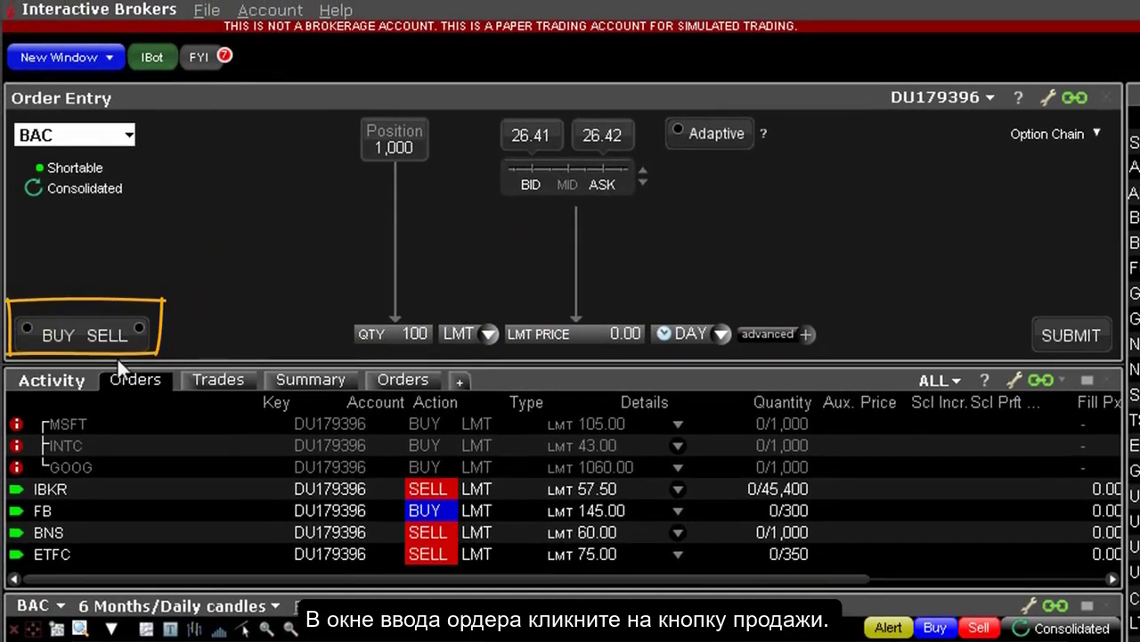
Step: Set the BAC order to SELL the full 1,000-share position
left_click(107, 336)
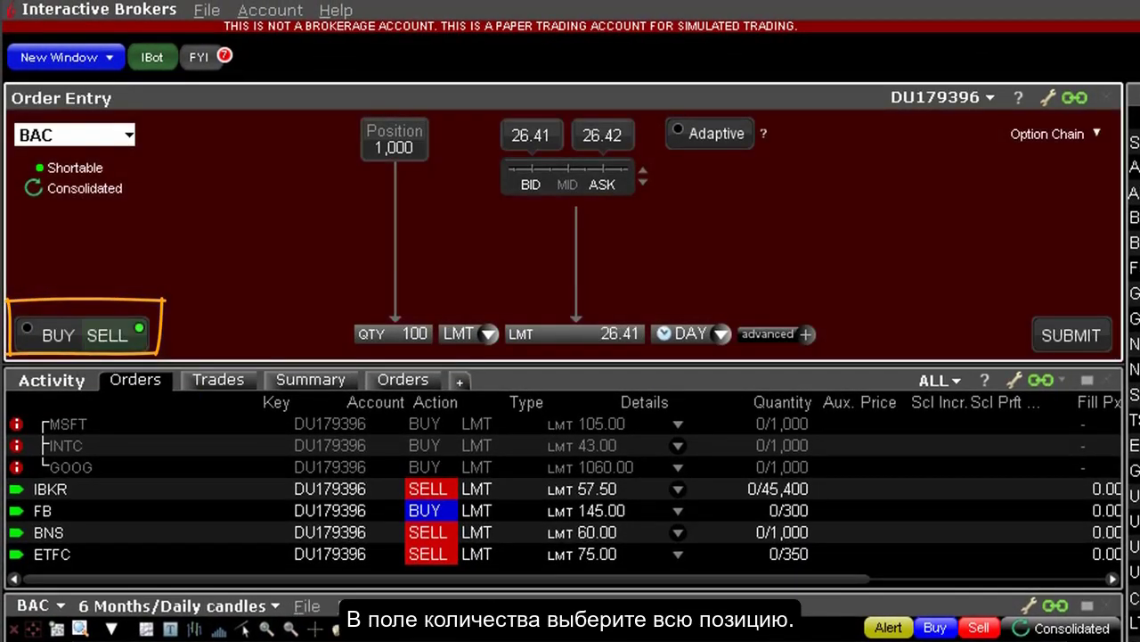
left_click(400, 331)
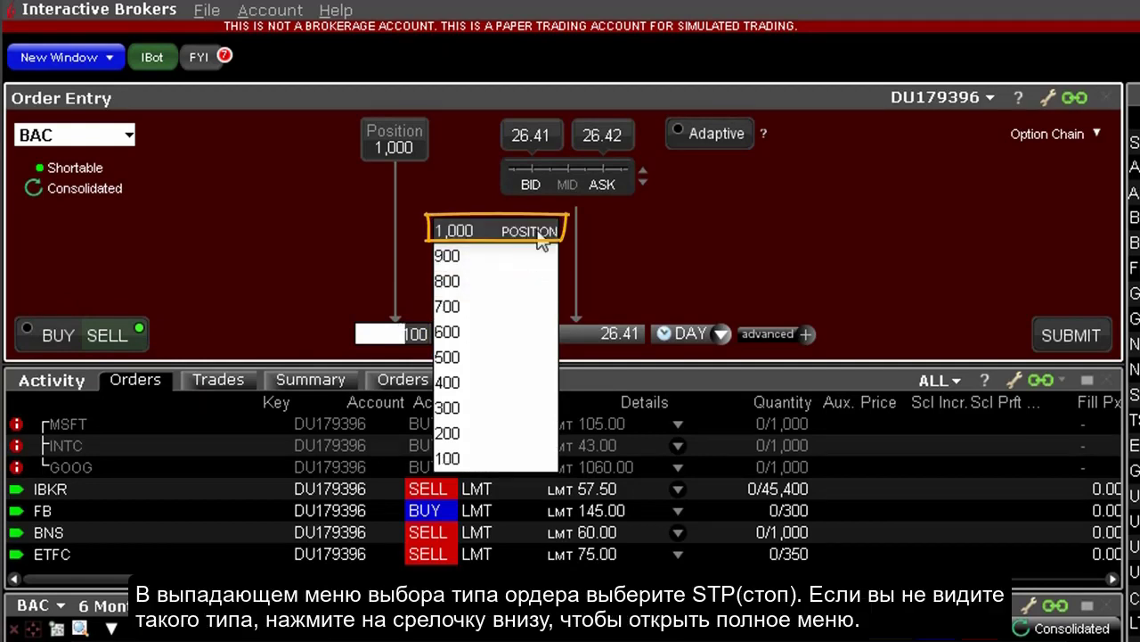
left_click(537, 234)
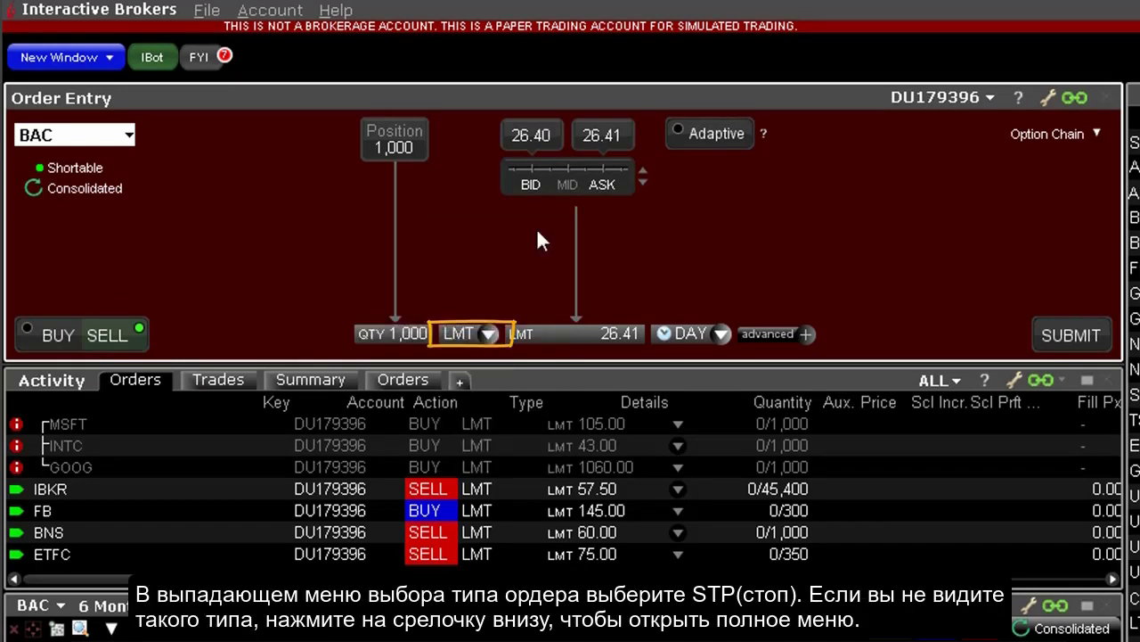
Step: Change the BAC sell order type from LMT to STP
left_click(489, 337)
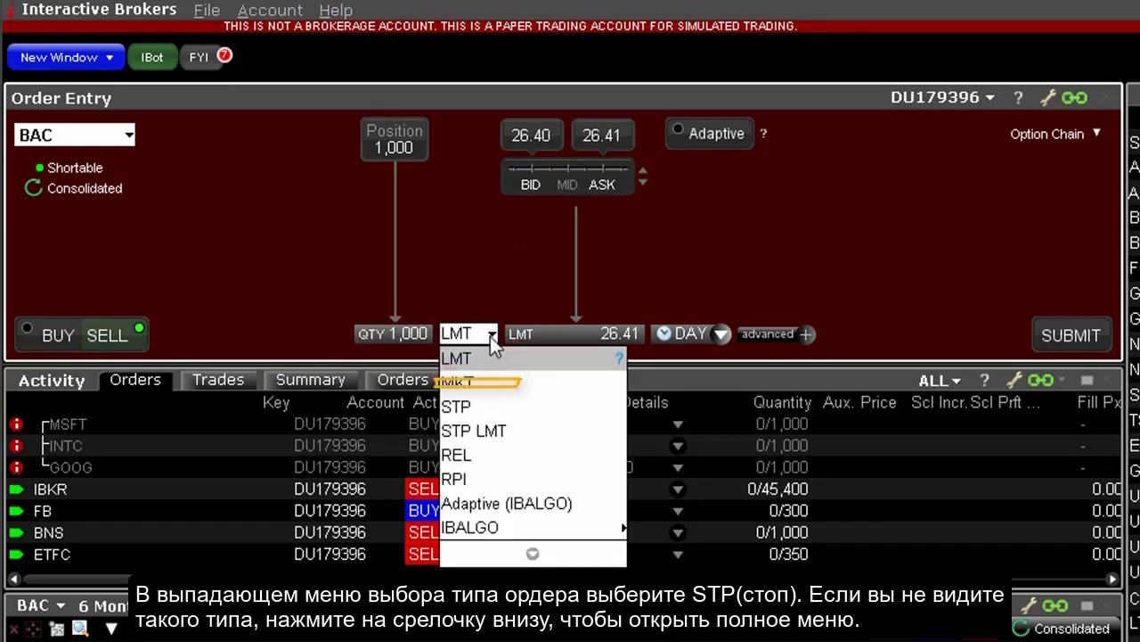
left_click(530, 409)
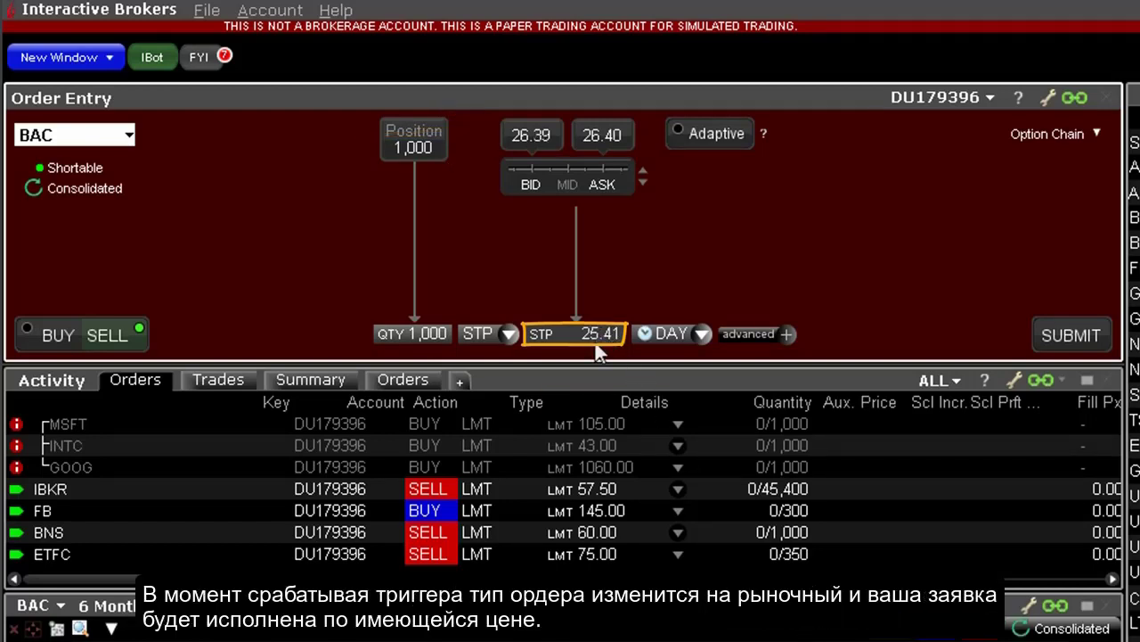
Step: Enter 24.98 as the BAC stop price and move to time in force
left_click(595, 342)
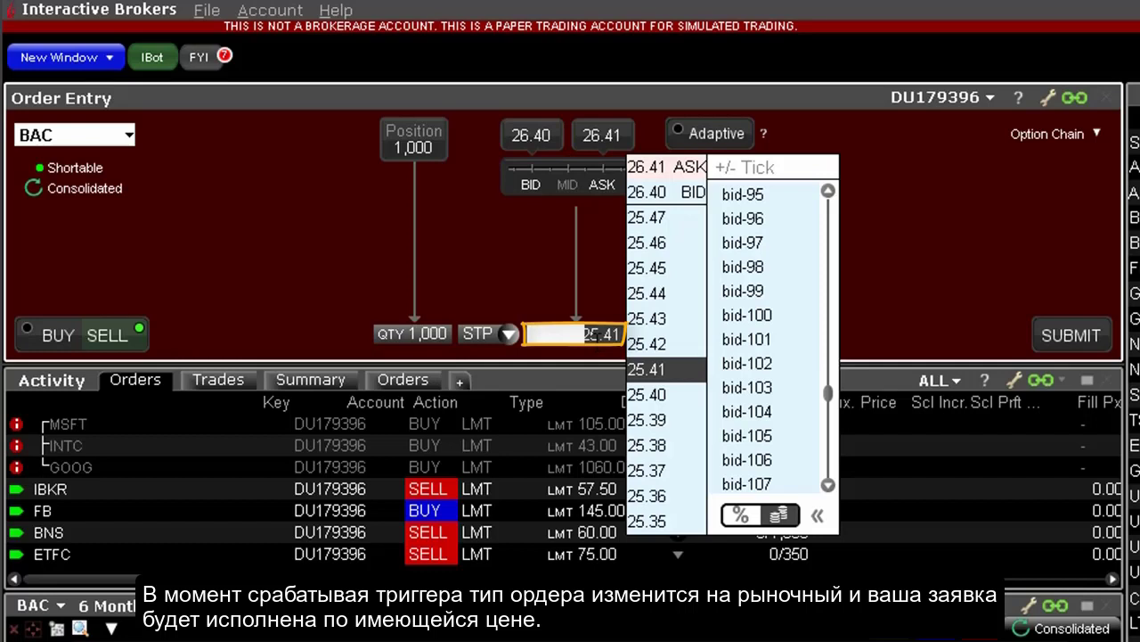
type("24.98")
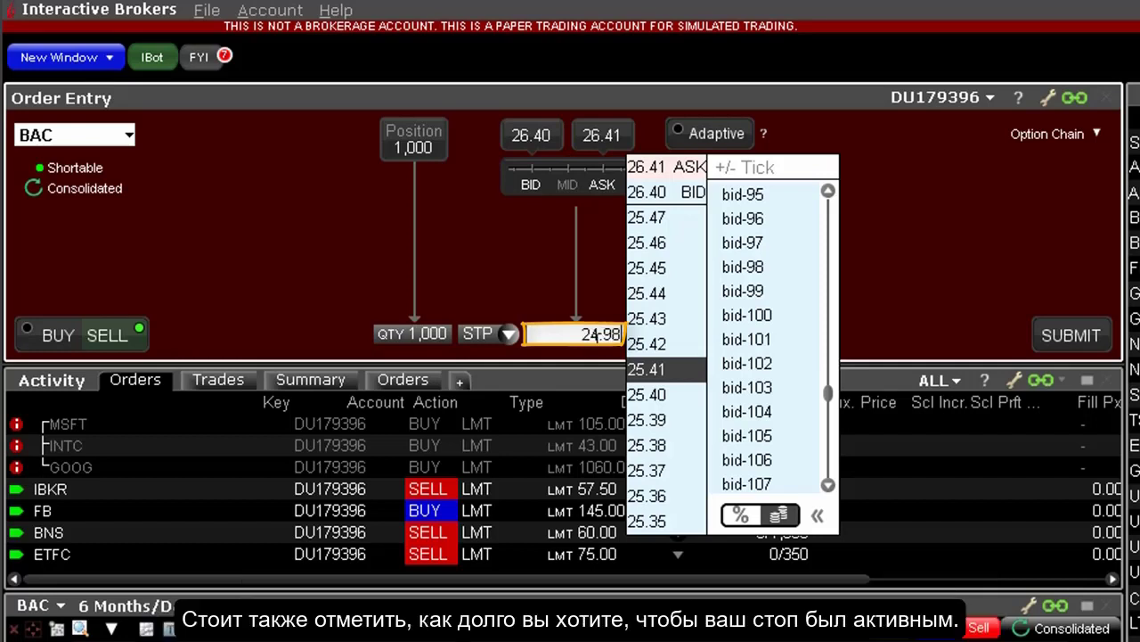
key("Return")
key("Tab")
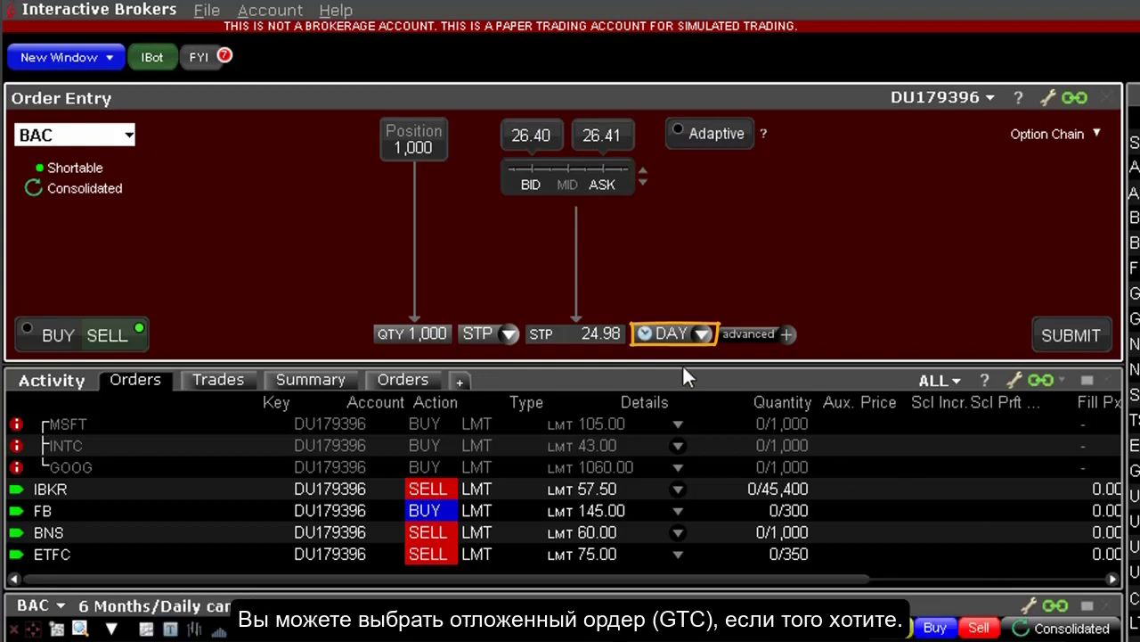
Step: Keep the BAC stop order as DAY, submit it, and override and transmit
left_click(705, 335)
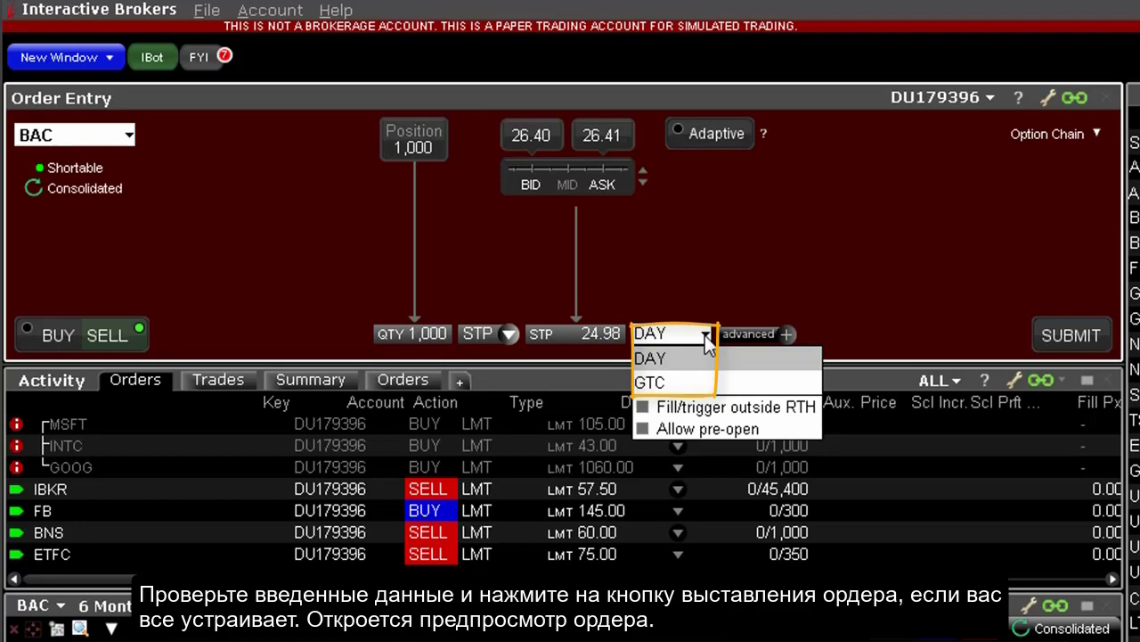
left_click(705, 335)
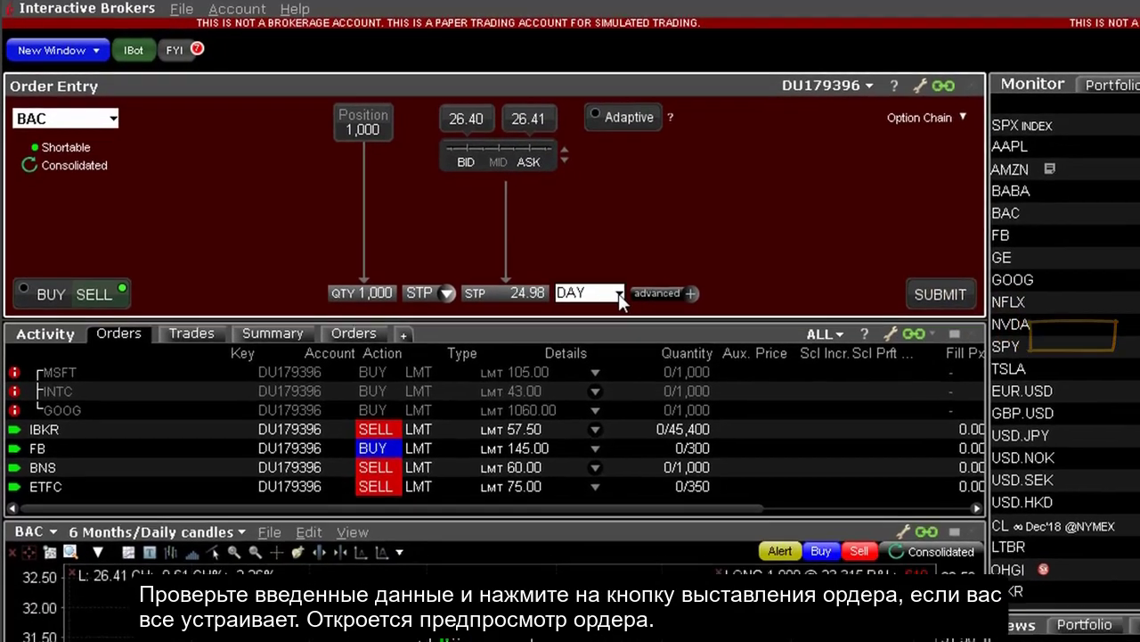
key("Return")
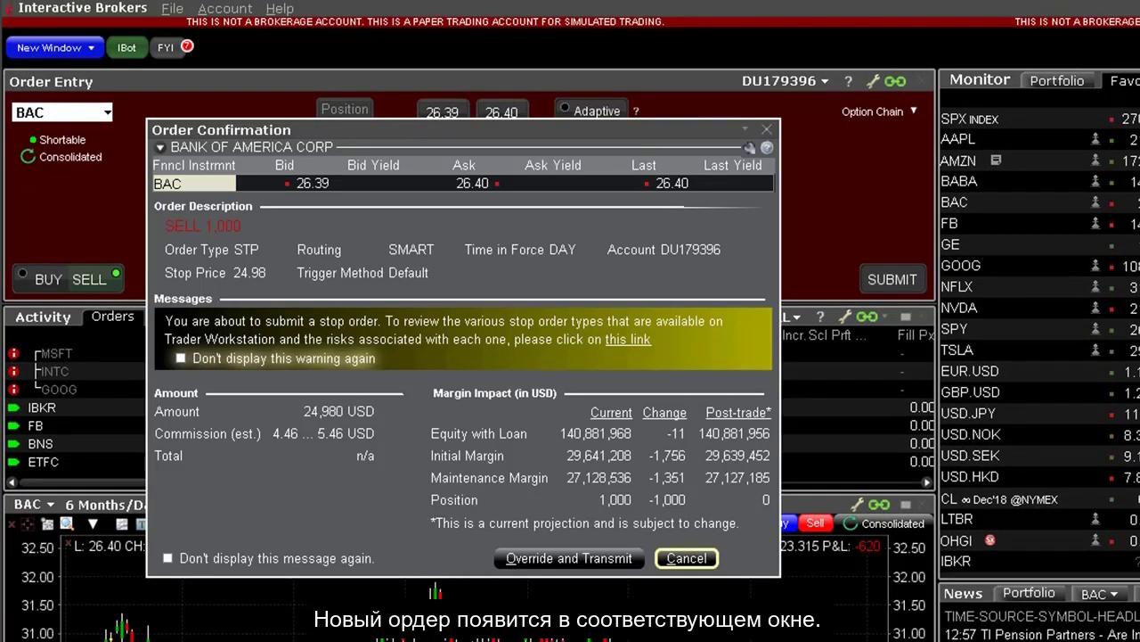
left_click(562, 559)
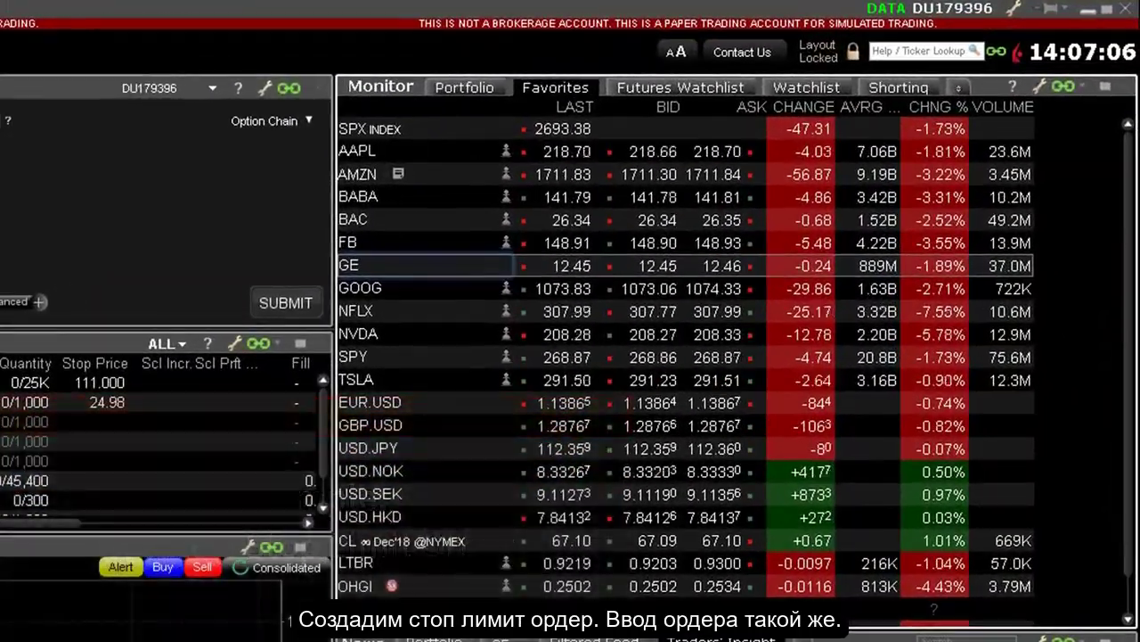
Step: Select USD.JPY in the watchlist and make a SELL order for the full 25K position
left_click(396, 446)
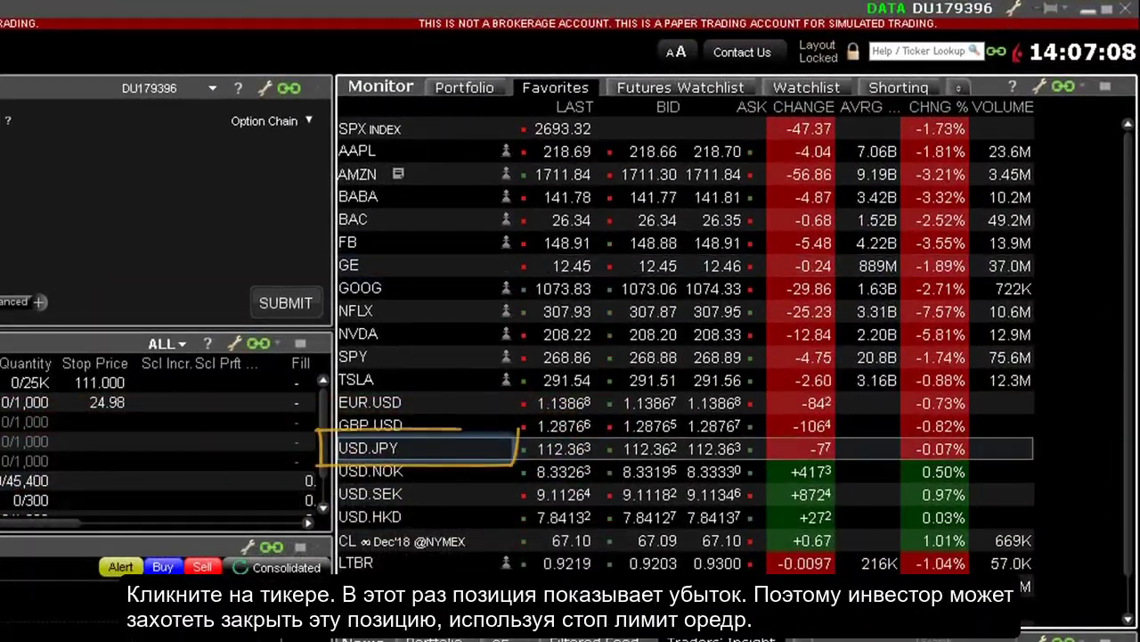
right_click(366, 446)
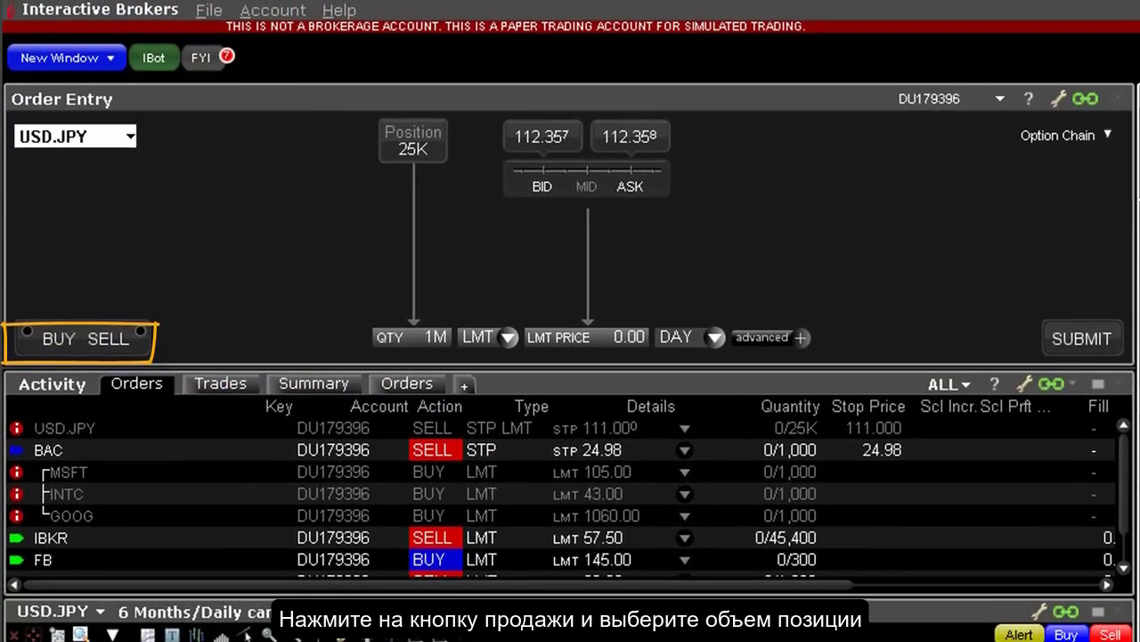
left_click(126, 338)
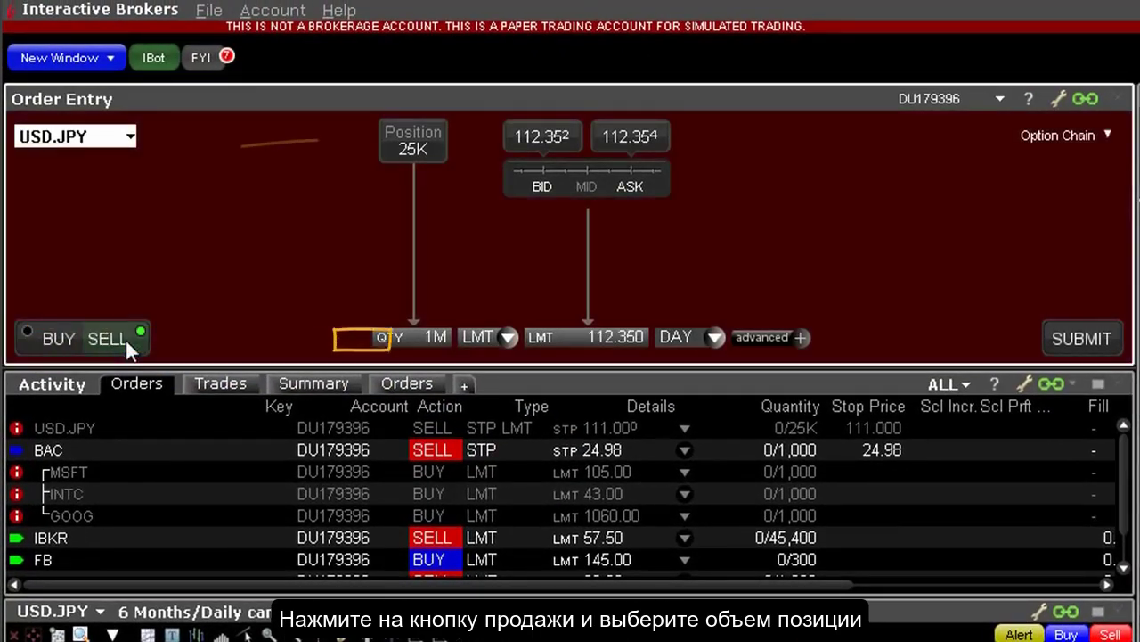
left_click(435, 341)
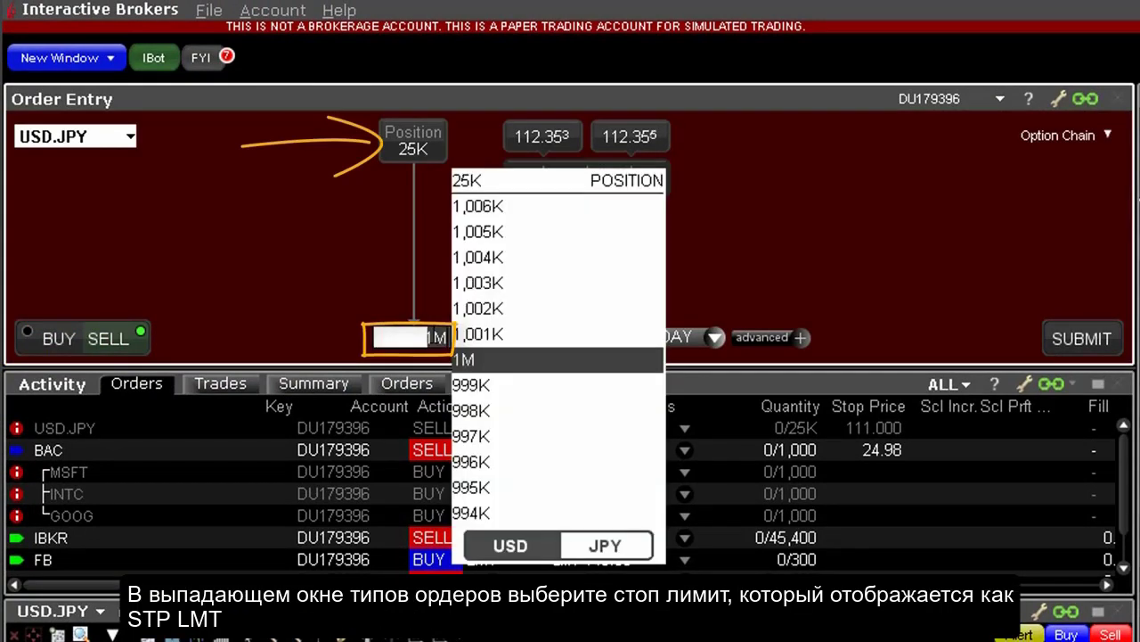
left_click(499, 188)
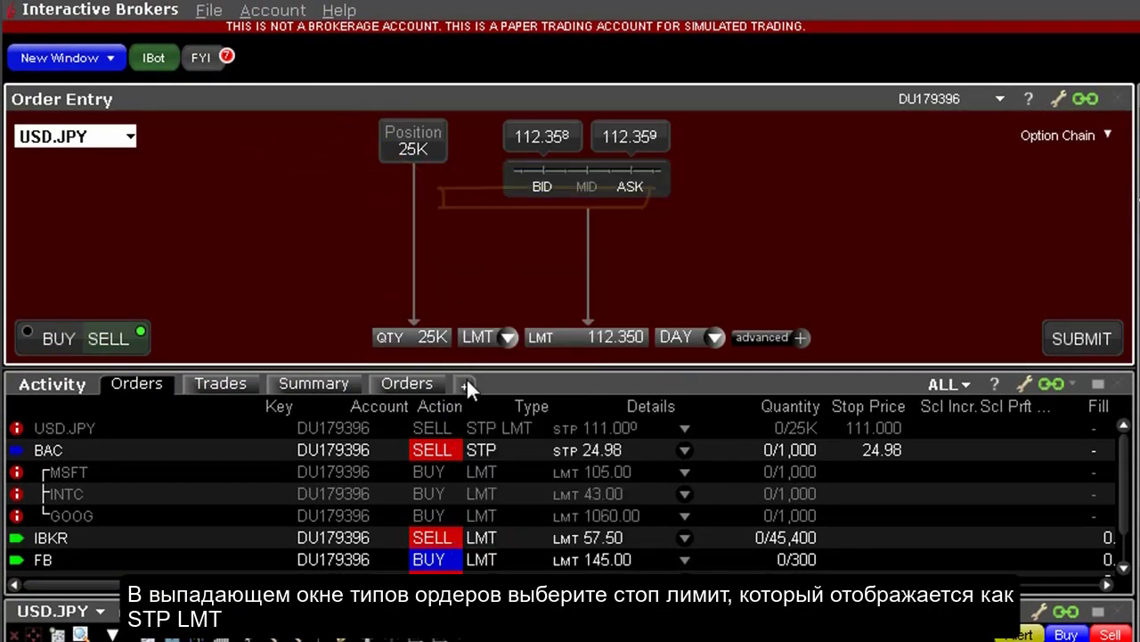
Step: Change the USD.JPY sell order type from LMT to STP LMT
left_click(507, 337)
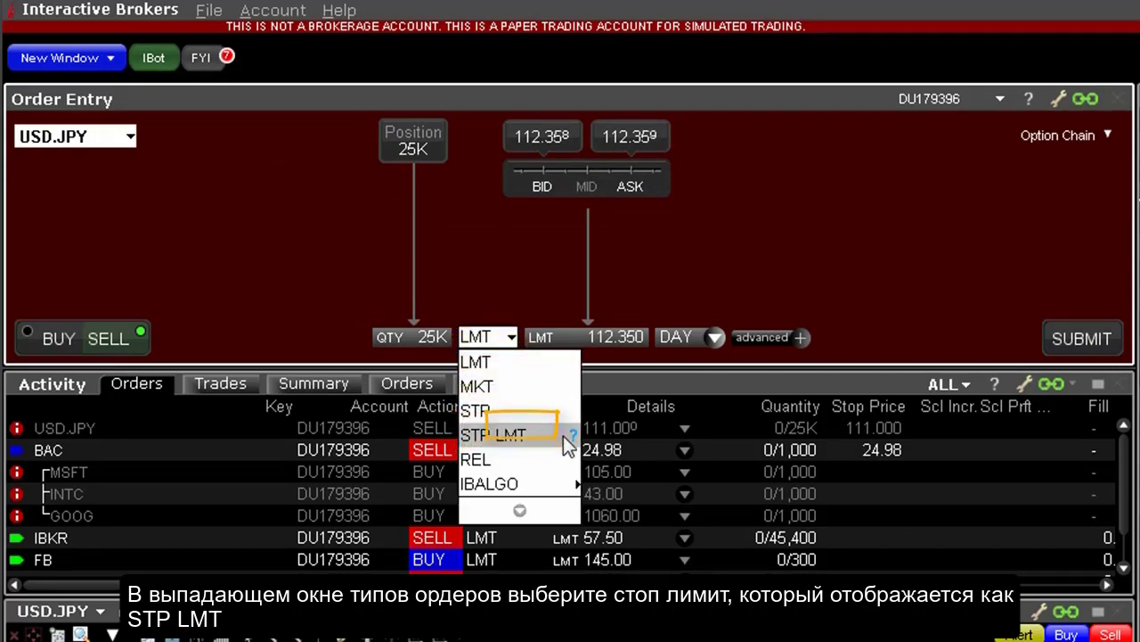
left_click(564, 436)
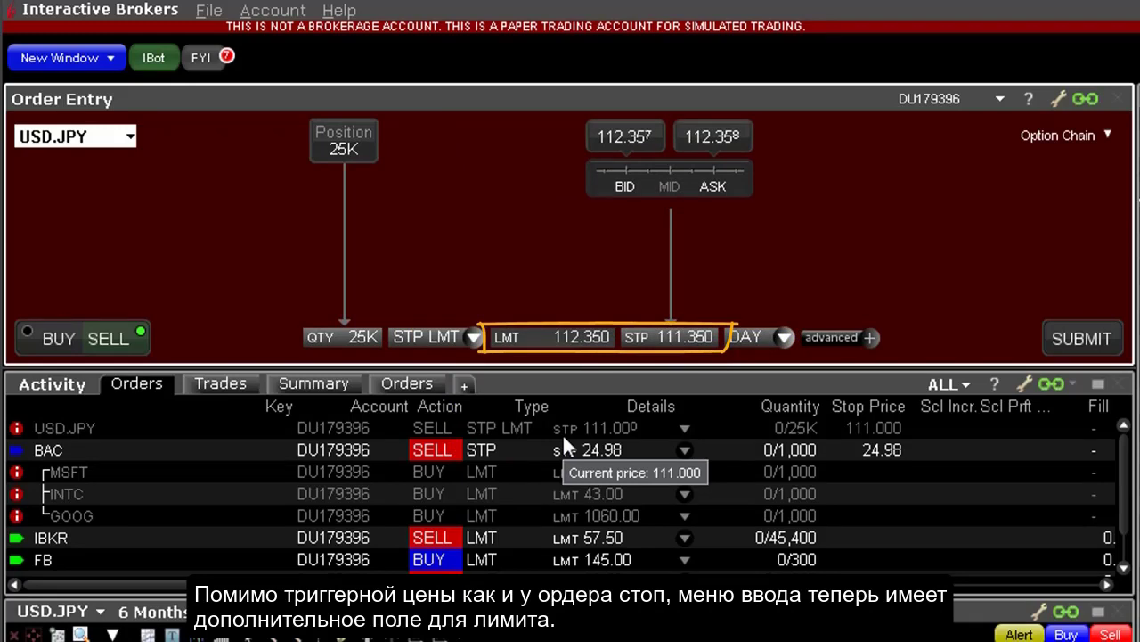
Step: Set the USD.JPY stop price to 111.000 and the limit price to 110.900
left_click(697, 339)
type("111.00")
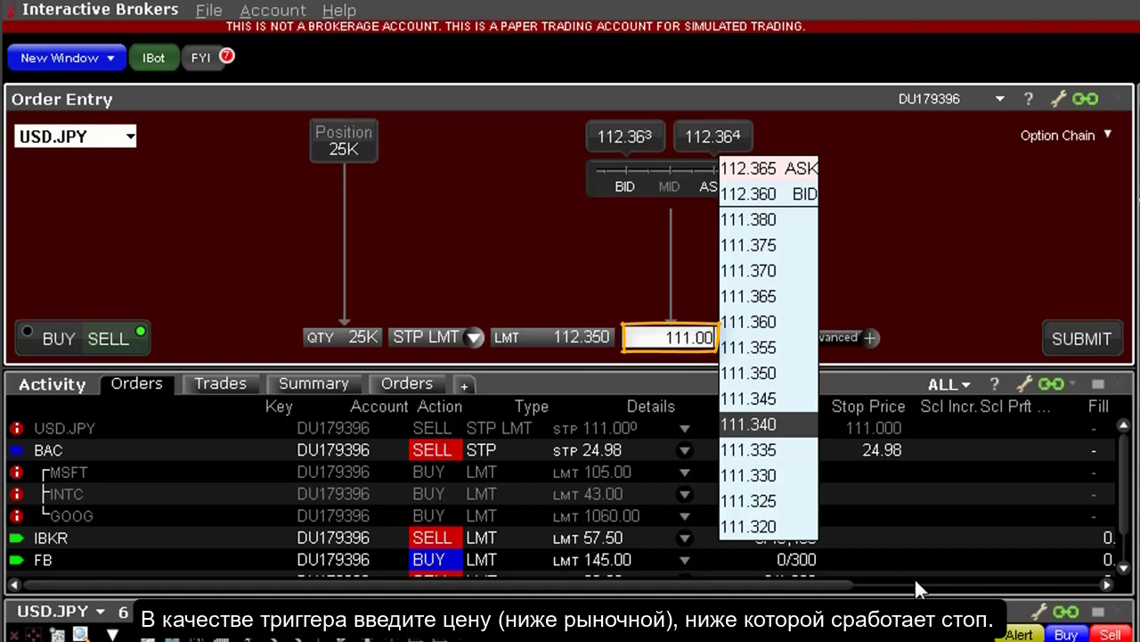
key("Return")
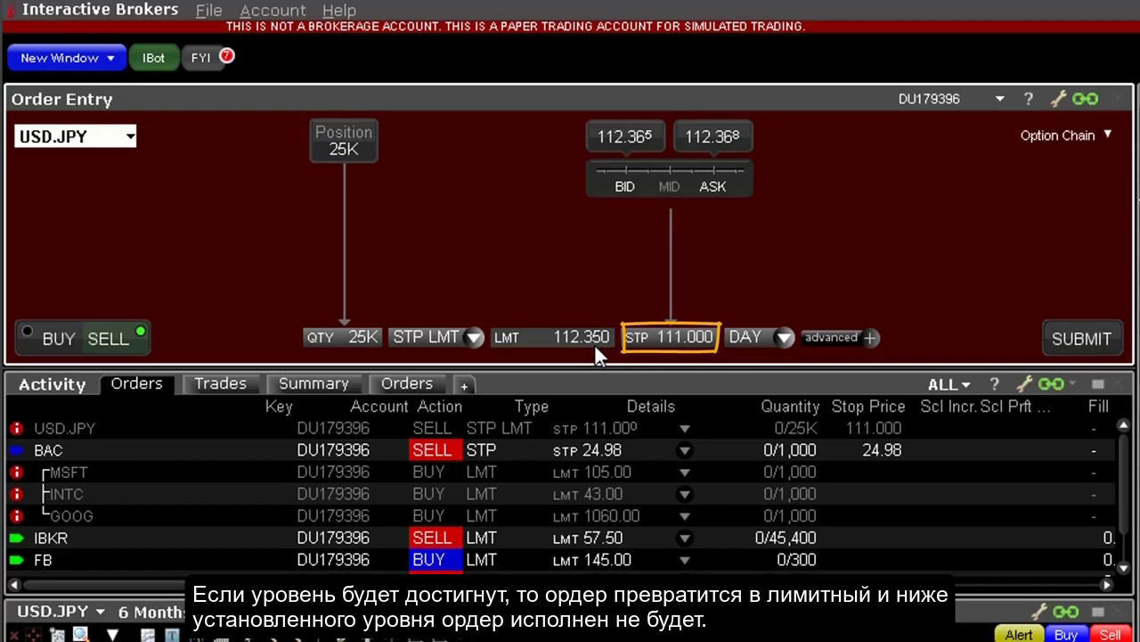
left_click(594, 343)
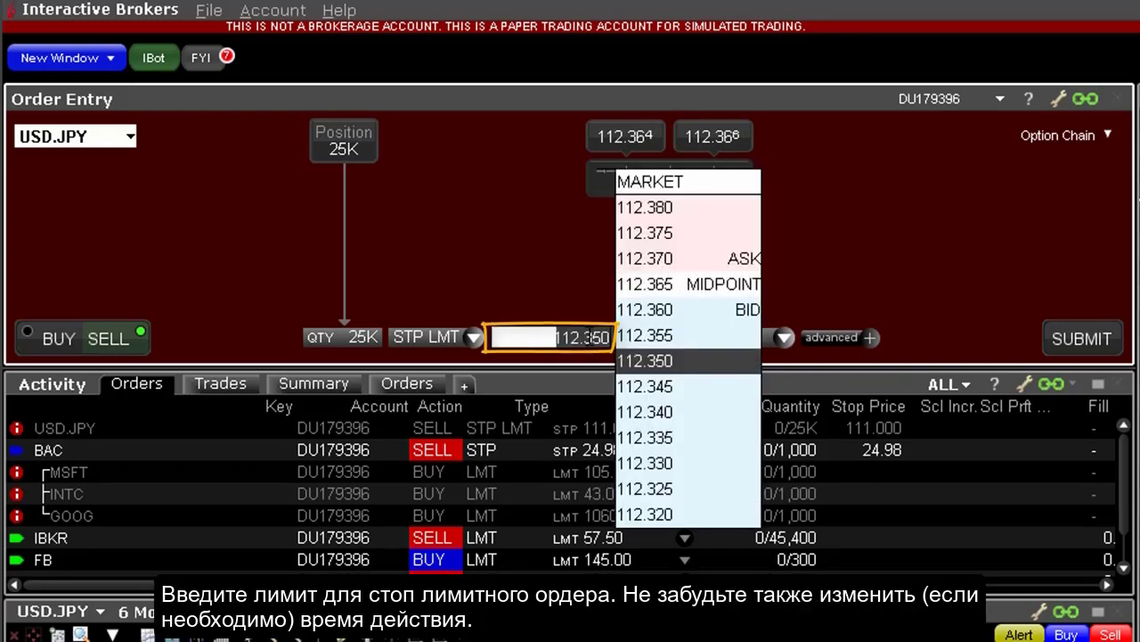
type("110.90")
key("Tab")
key("Tab")
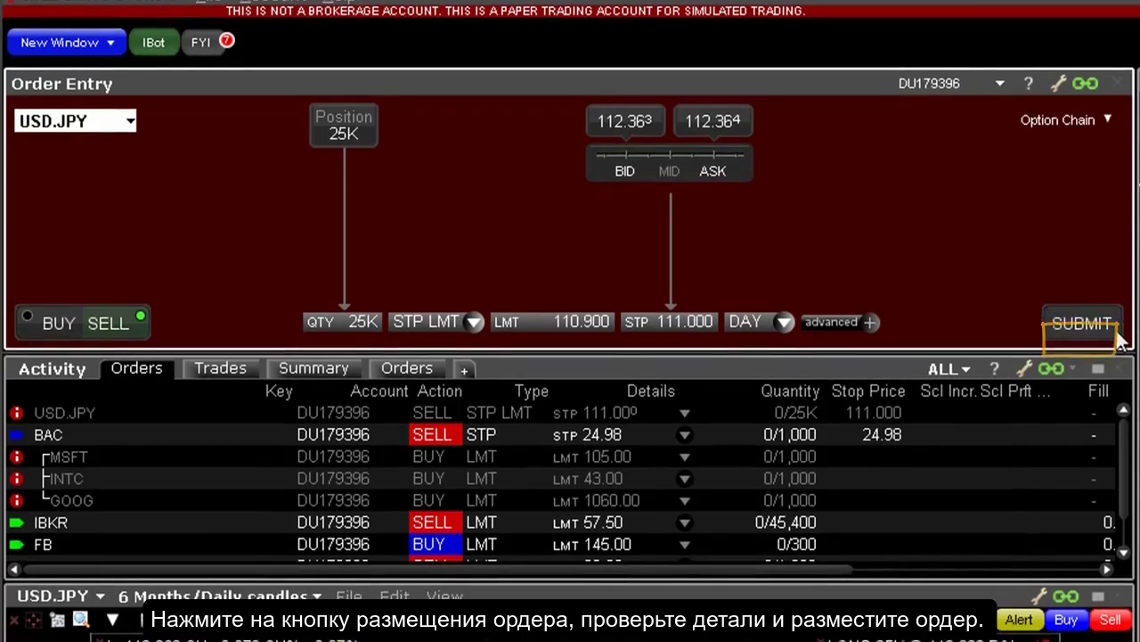
Step: Submit the 25K USD.JPY stop-limit order and override and transmit it
left_click(1113, 348)
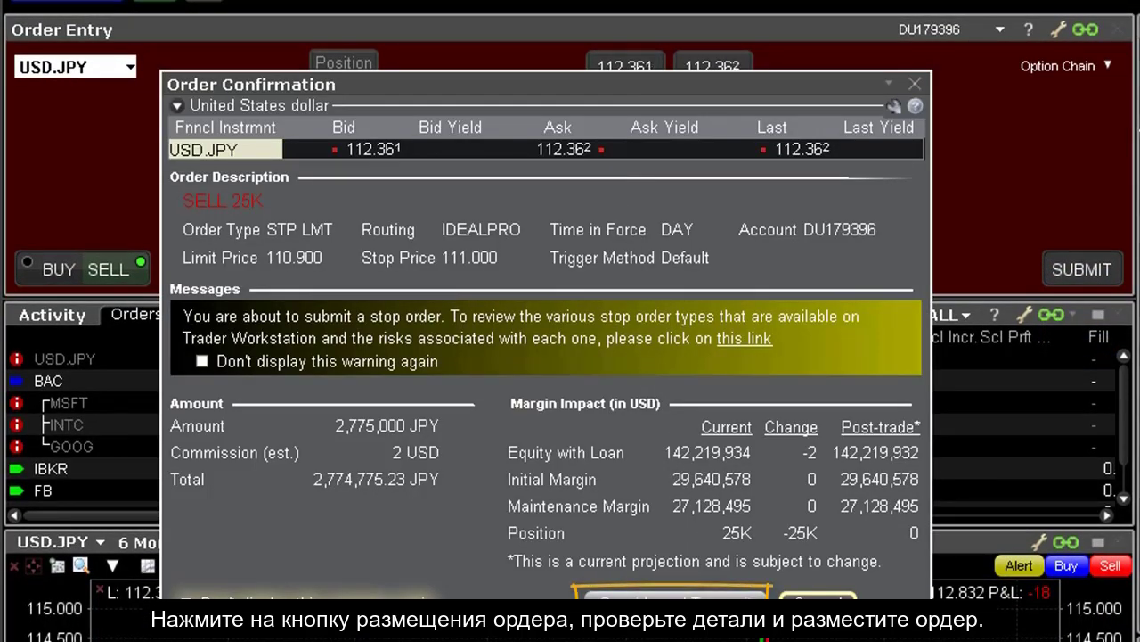
left_click(670, 597)
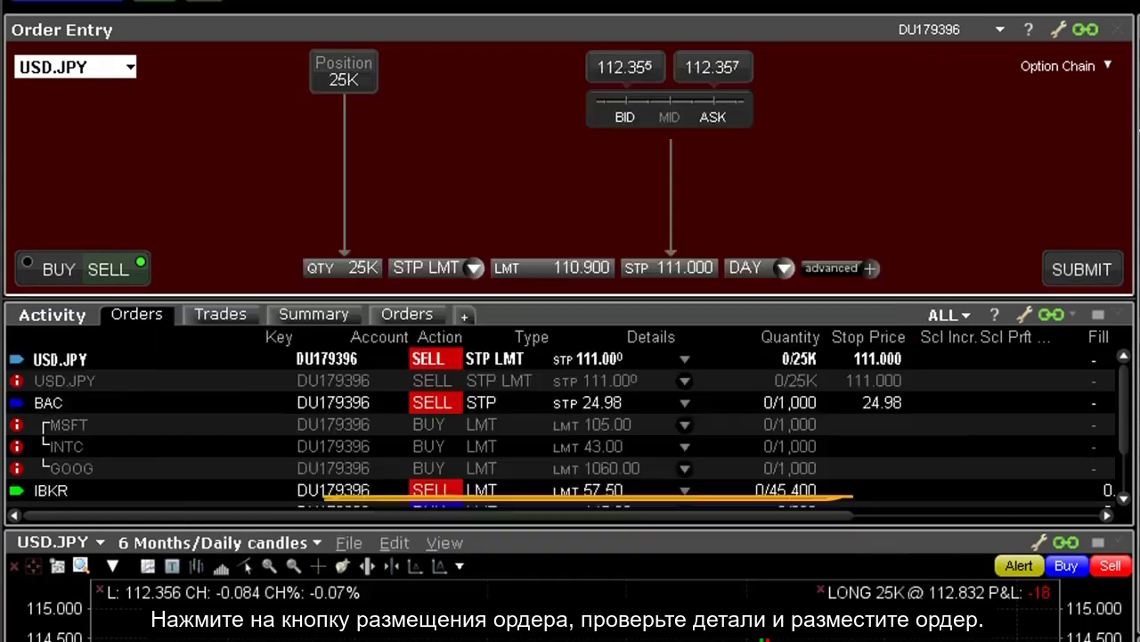